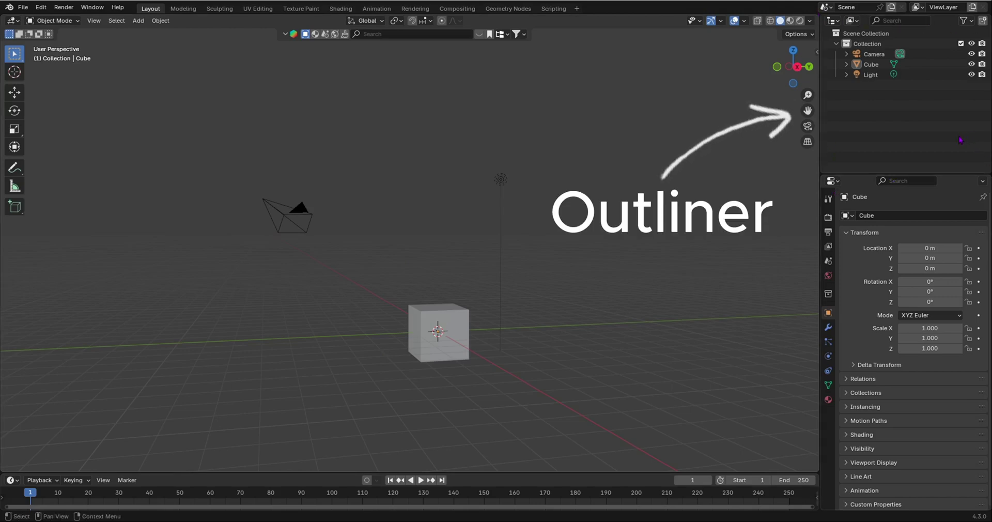
# Step: Select the camera, the cube and the light one after another in the Outliner
pyautogui.click(877, 55)
pyautogui.click(877, 64)
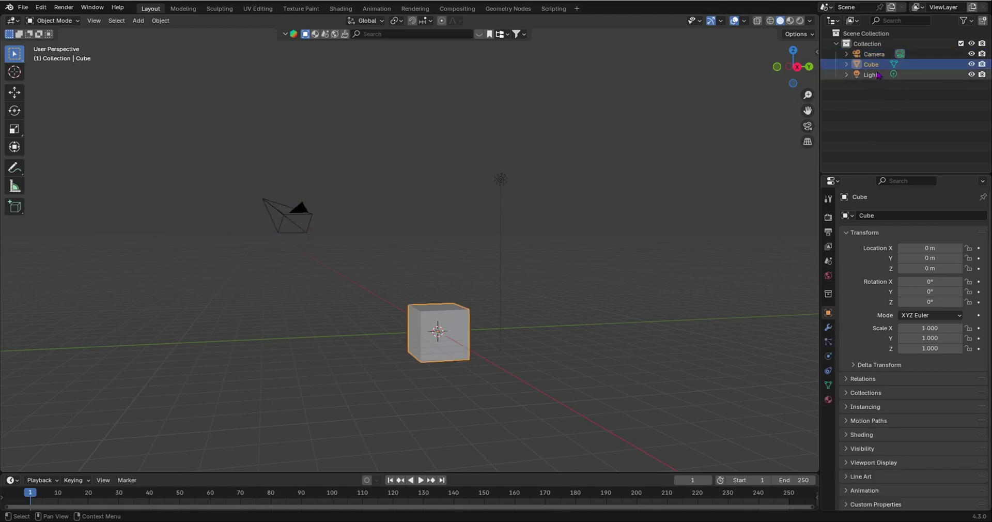
pyautogui.click(877, 76)
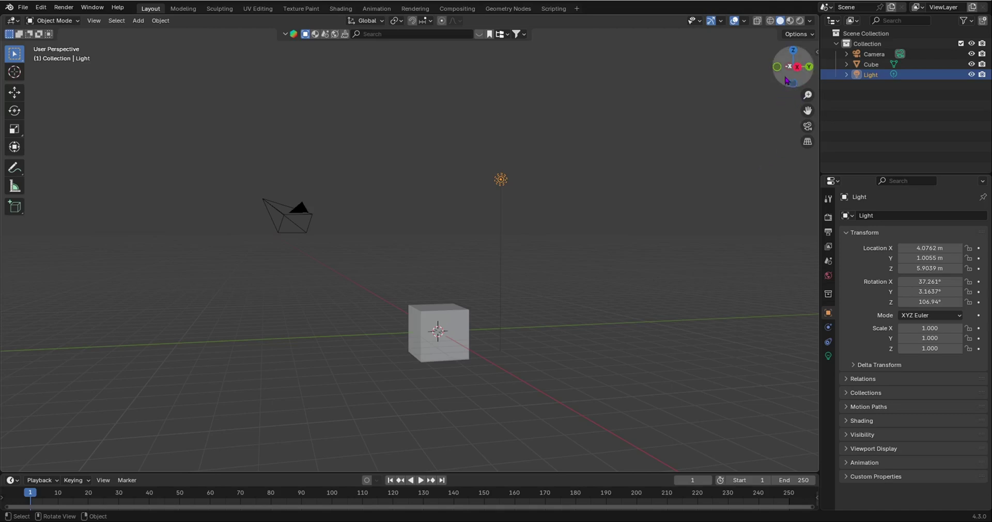
# Step: Inspect the cube, camera and light by orbiting, zooming and panning the 3D view
pyautogui.moveTo(787, 74)
pyautogui.mouseDown()
pyautogui.moveTo(878, 77)
pyautogui.moveTo(924, 55)
pyautogui.moveTo(928, 36)
pyautogui.moveTo(885, 8)
pyautogui.moveTo(815, 18)
pyautogui.moveTo(656, 72)
pyautogui.moveTo(601, 26)
pyautogui.moveTo(638, 81)
pyautogui.moveTo(770, 83)
pyautogui.moveTo(850, 65)
pyautogui.moveTo(770, 60)
pyautogui.moveTo(799, 83)
pyautogui.mouseUp()
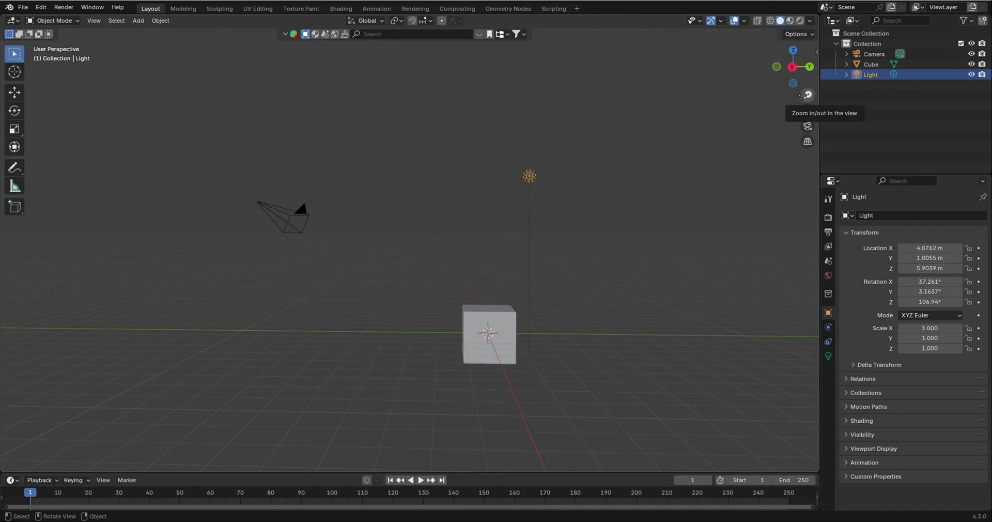
pyautogui.moveTo(804, 95)
pyautogui.mouseDown()
pyautogui.moveTo(805, 83)
pyautogui.moveTo(805, 111)
pyautogui.mouseUp()
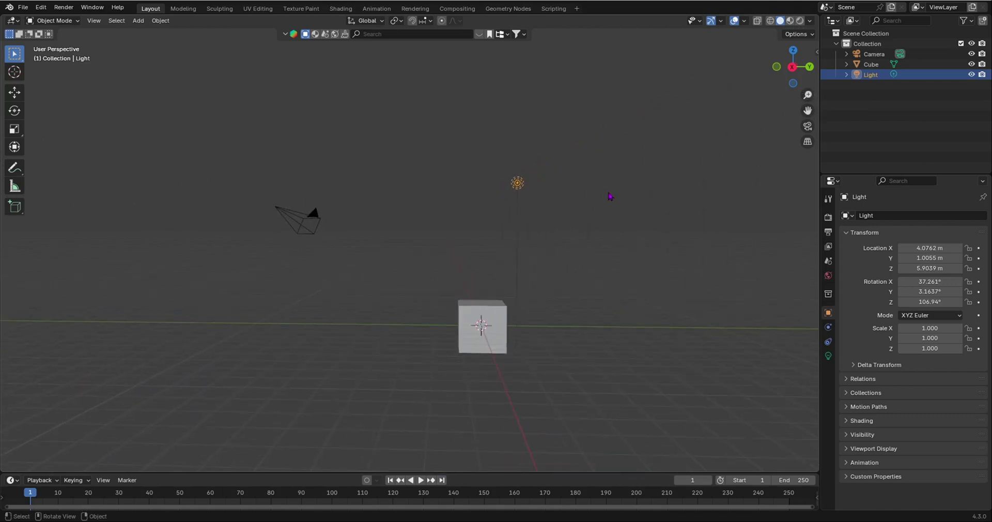
pyautogui.moveTo(609, 196); pyautogui.dragTo(637, 198, button='middle')
pyautogui.moveTo(807, 95); pyautogui.dragTo(857, 112)
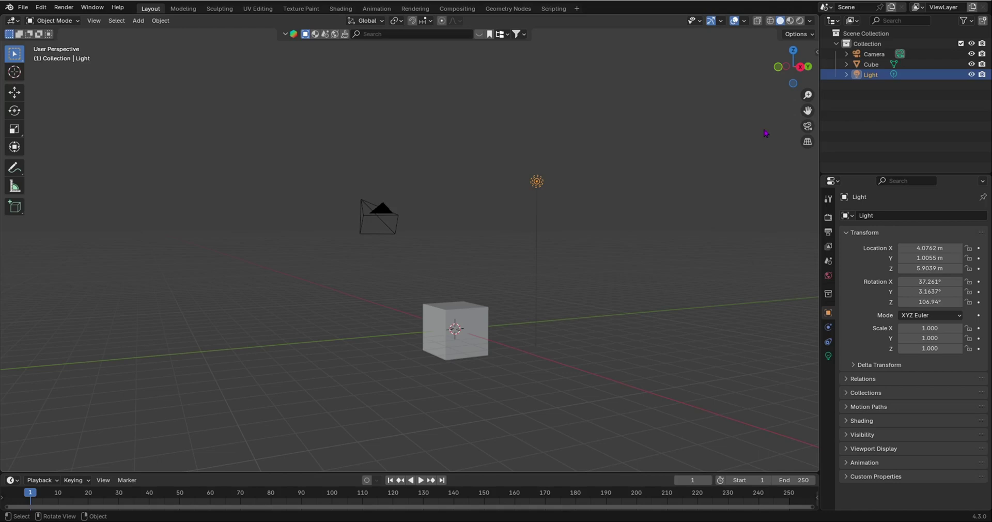
pyautogui.keyDown('shift'); pyautogui.moveTo(642, 133); pyautogui.dragTo(545, 265, button='middle'); pyautogui.keyUp('shift')
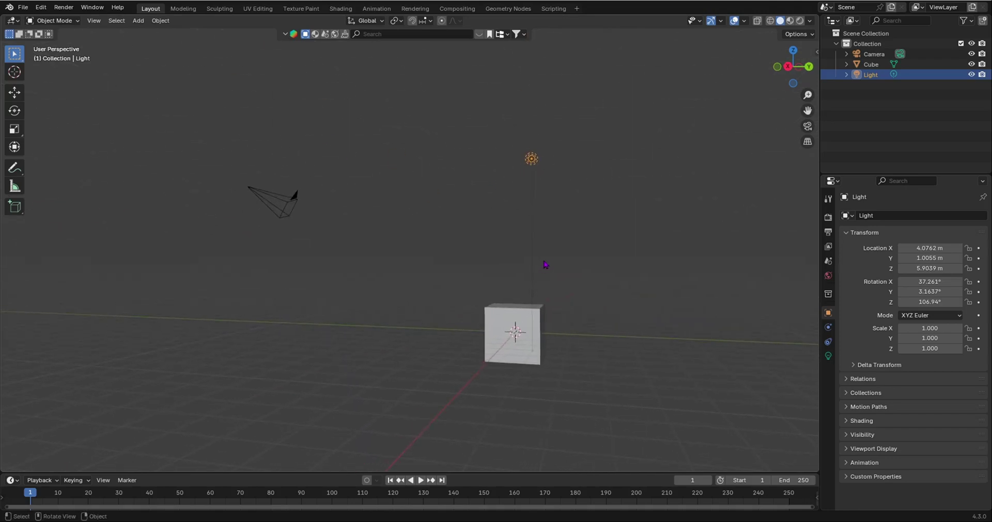
pyautogui.moveTo(350, 240); pyautogui.dragTo(440, 295, button='middle')
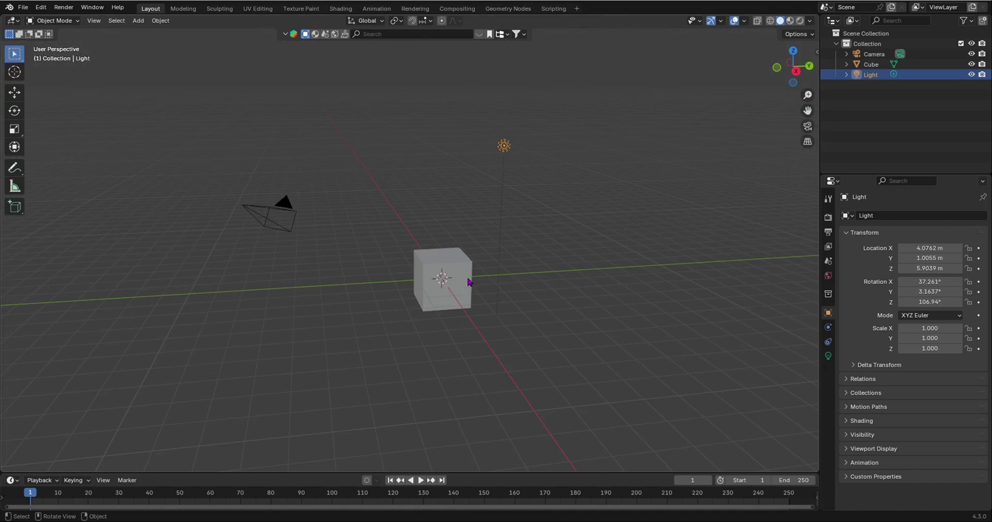
# Step: Examine the cube up close and from farther away, viewing it from several angles
pyautogui.scroll(3, 480, 313)
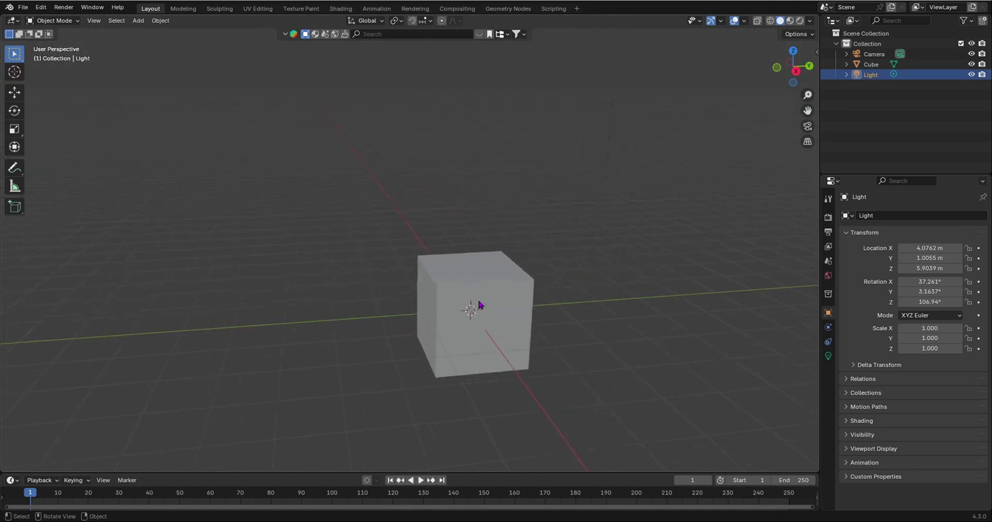
pyautogui.scroll(-5, 488, 305)
pyautogui.scroll(3, 501, 313)
pyautogui.moveTo(502, 303); pyautogui.dragTo(474, 304, button='middle')
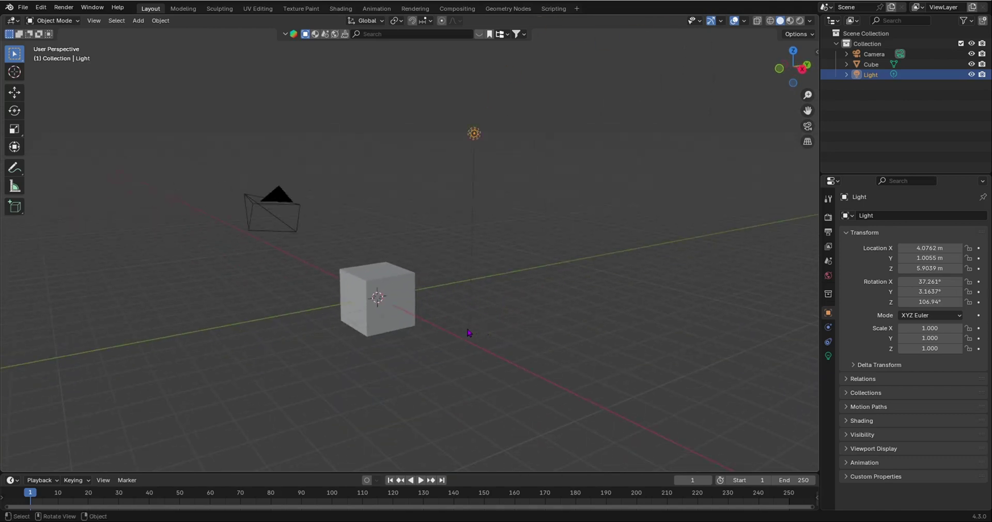
pyautogui.keyDown('shift'); pyautogui.moveTo(393, 296); pyautogui.dragTo(444, 199, button='middle'); pyautogui.keyUp('shift')
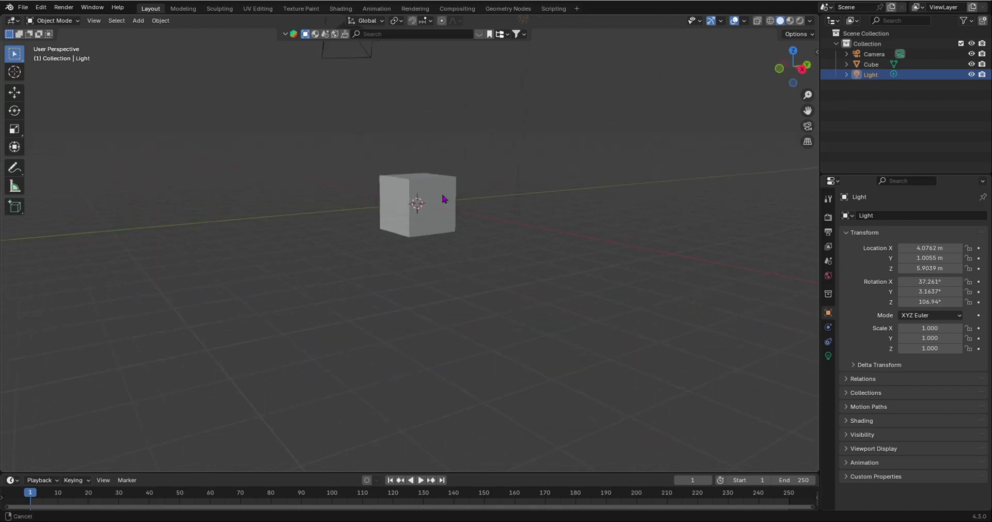
pyautogui.scroll(-2, 443, 199)
pyautogui.moveTo(572, 205); pyautogui.dragTo(588, 344, button='middle')
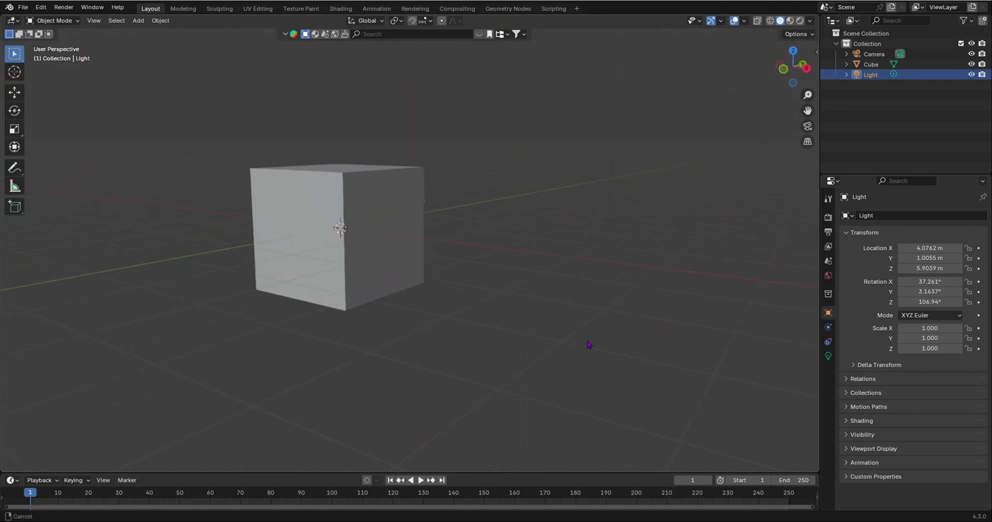
pyautogui.scroll(1, 323, 217)
pyautogui.scroll(-6, 339, 223)
pyautogui.scroll(3, 362, 233)
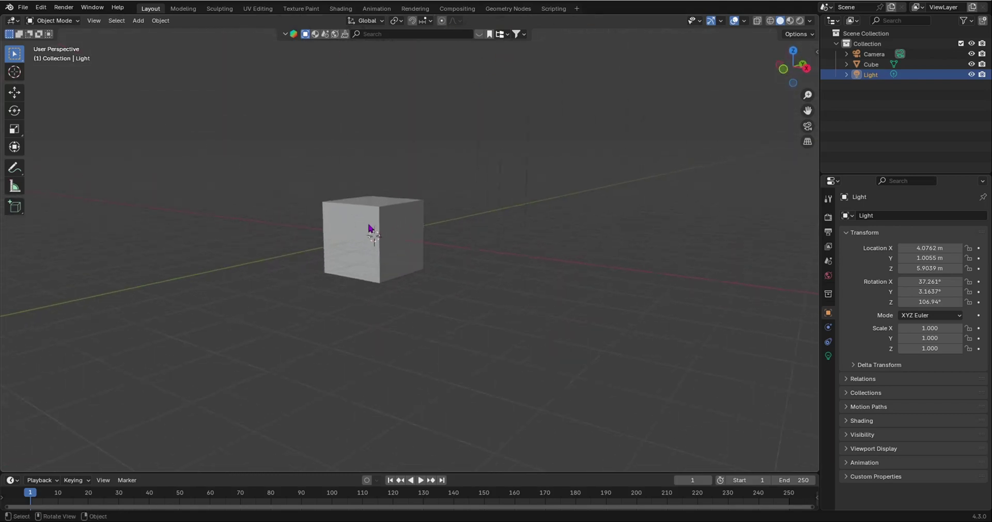
pyautogui.scroll(-4, 369, 228)
pyautogui.moveTo(505, 206); pyautogui.dragTo(460, 243, button='middle')
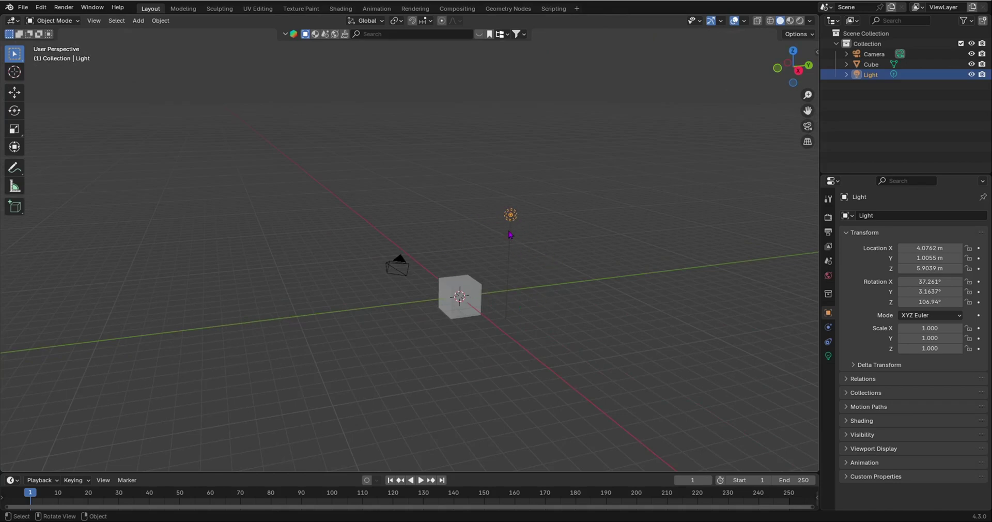
# Step: Select the camera in the 3D view, add the cube to the selection, and clear the selection again
pyautogui.click(468, 280)
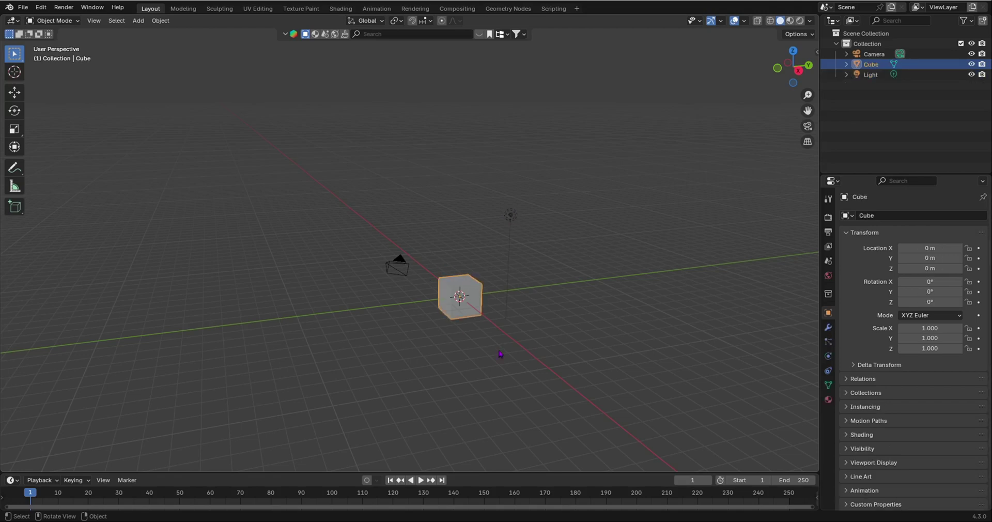
pyautogui.click(403, 269)
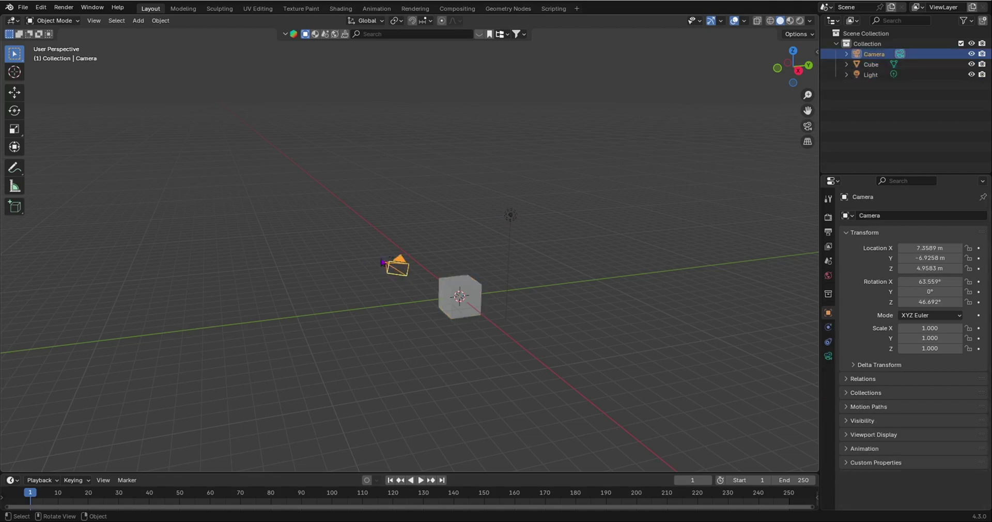
pyautogui.moveTo(384, 262); pyautogui.dragTo(564, 264, button='middle')
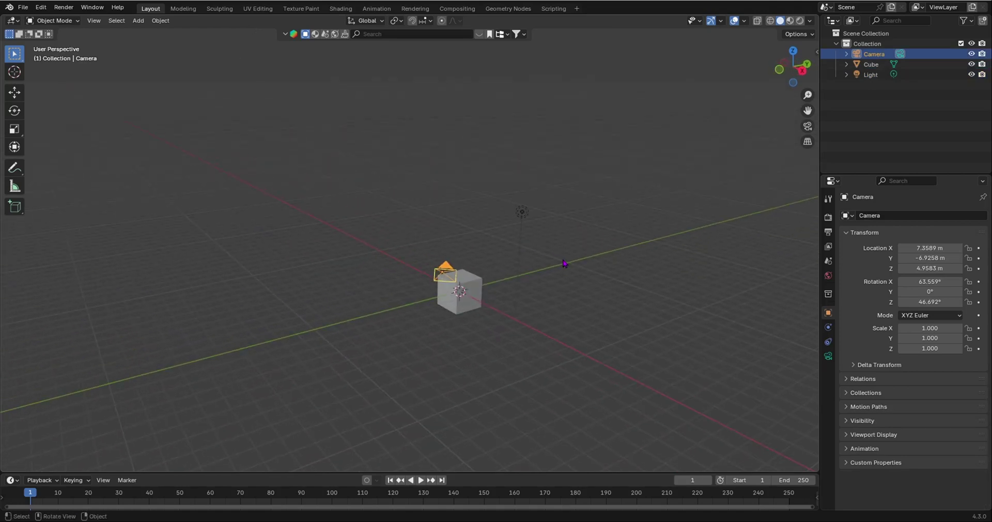
pyautogui.moveTo(566, 264); pyautogui.dragTo(437, 262, button='middle')
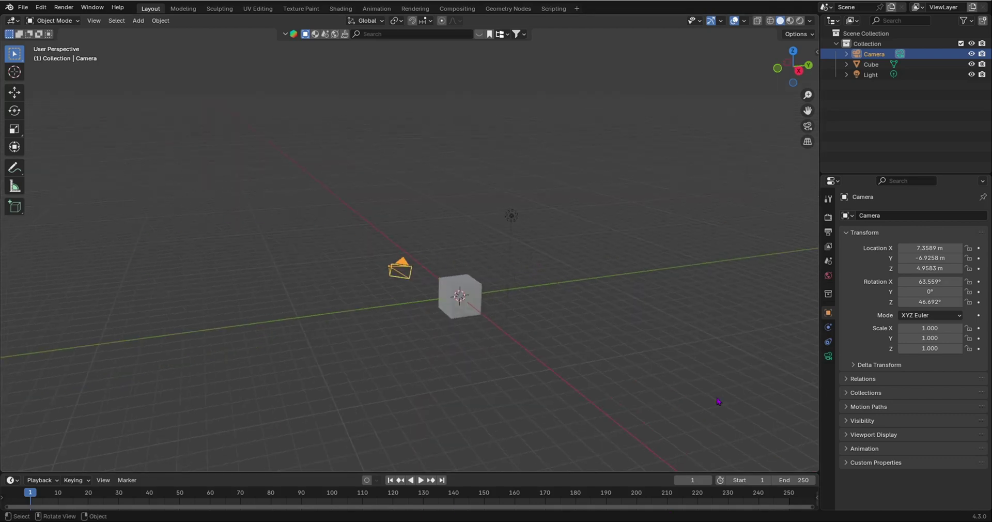
pyautogui.keyDown('shift'); pyautogui.click(460, 300); pyautogui.keyUp('shift')
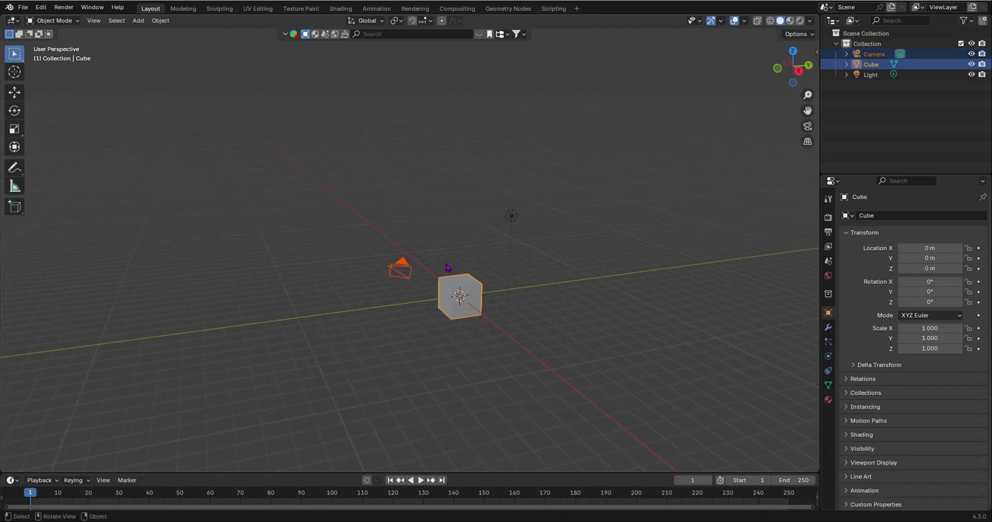
pyautogui.scroll(2, 479, 298)
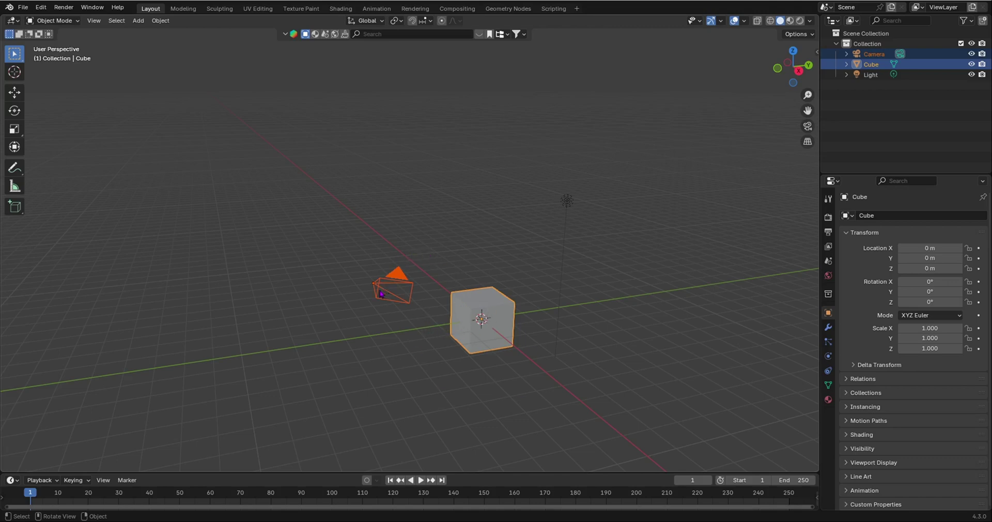
pyautogui.moveTo(618, 274); pyautogui.dragTo(653, 303, button='middle')
pyautogui.click(636, 301)
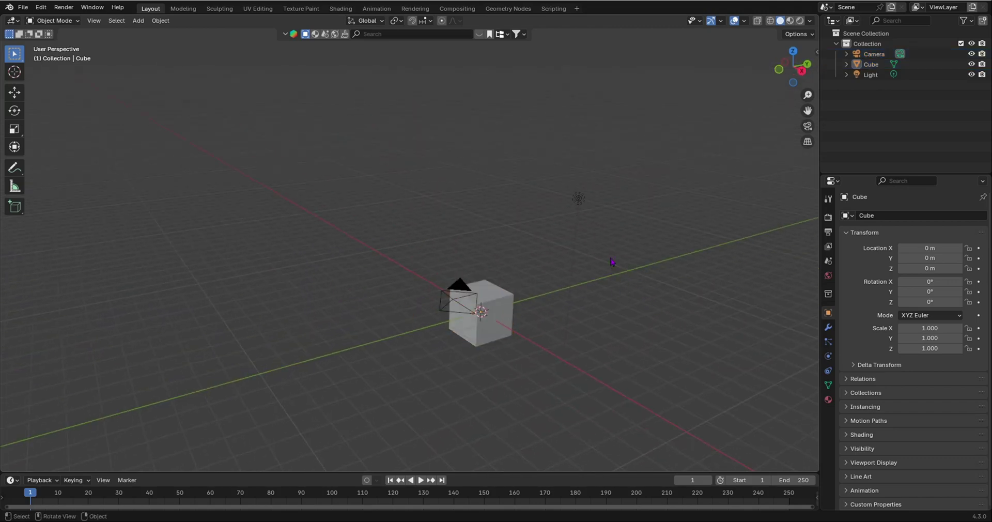
# Step: Select the light in the 3D view and frame the view on it
pyautogui.moveTo(612, 261); pyautogui.dragTo(657, 268, button='middle')
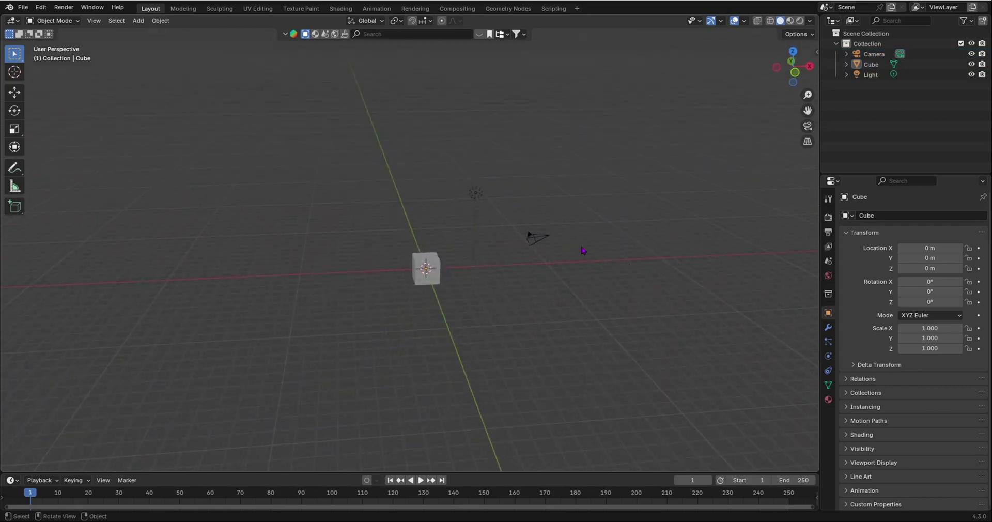
pyautogui.click(477, 194)
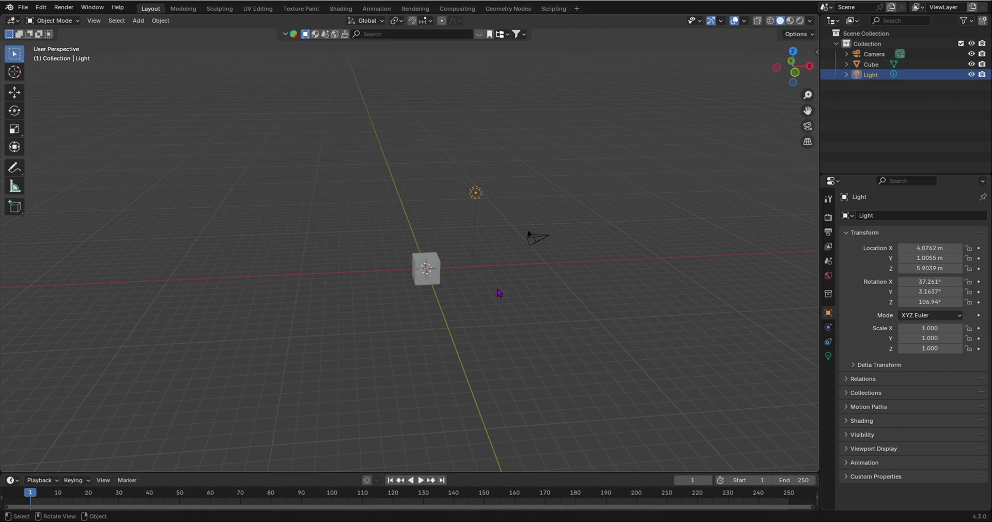
pyautogui.press('KP_Decimal')
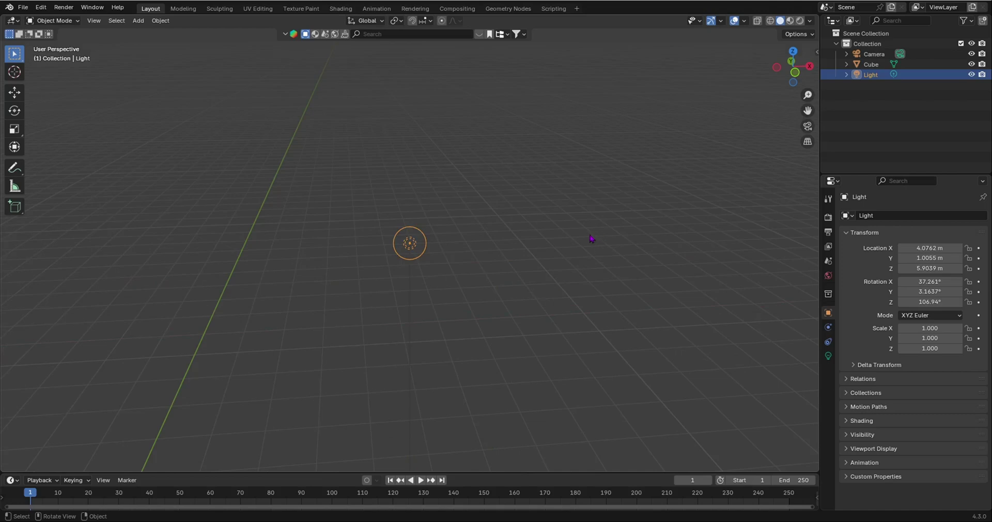
# Step: Select the cube through the Outliner, frame the view on it, and view it from far away
pyautogui.click(872, 66)
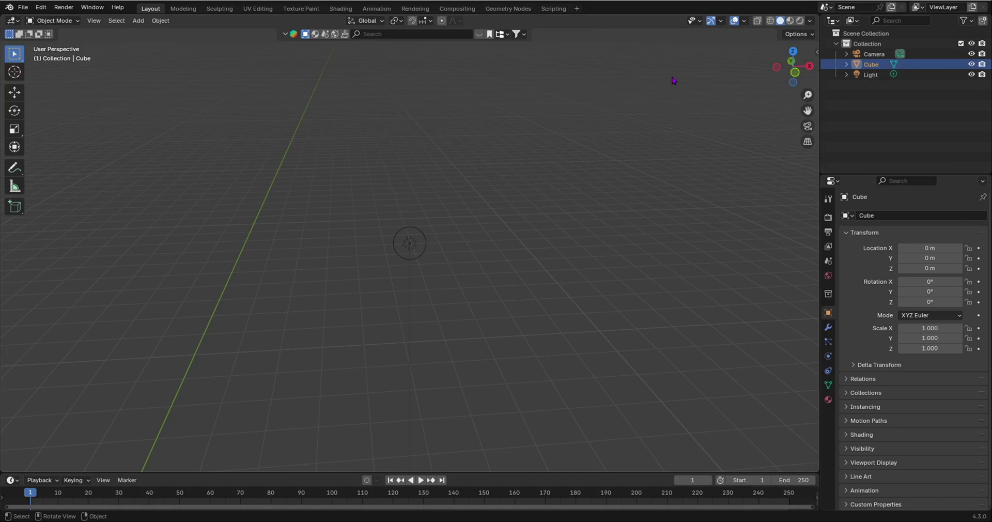
pyautogui.press('KP_Decimal')
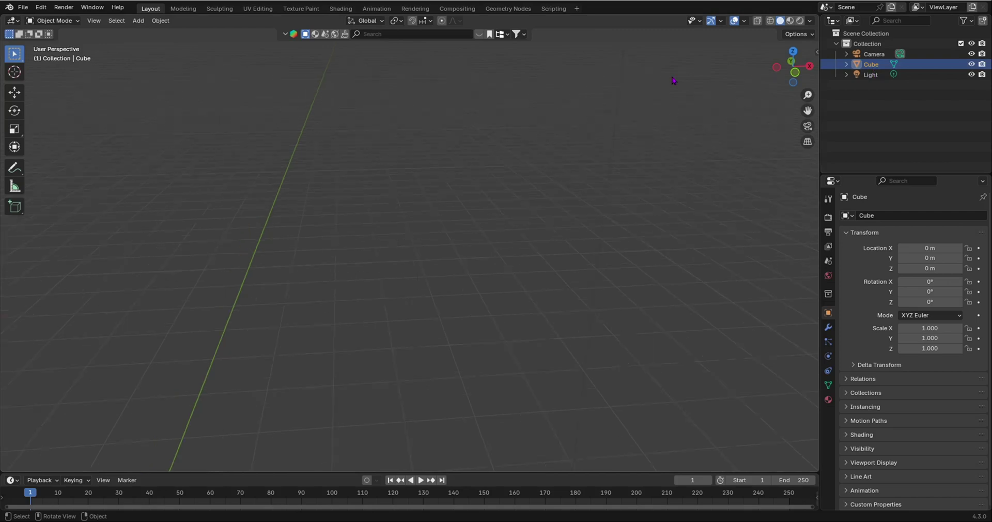
pyautogui.moveTo(705, 128)
pyautogui.mouseDown(button='middle')
pyautogui.moveTo(605, 153)
pyautogui.moveTo(715, 128)
pyautogui.moveTo(706, 129)
pyautogui.mouseUp(button='middle')
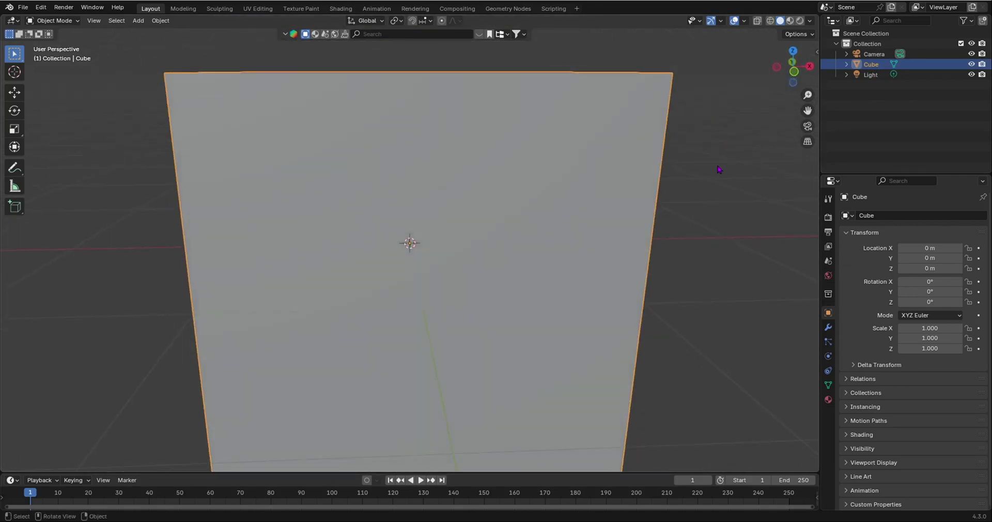
pyautogui.scroll(-15, 721, 169)
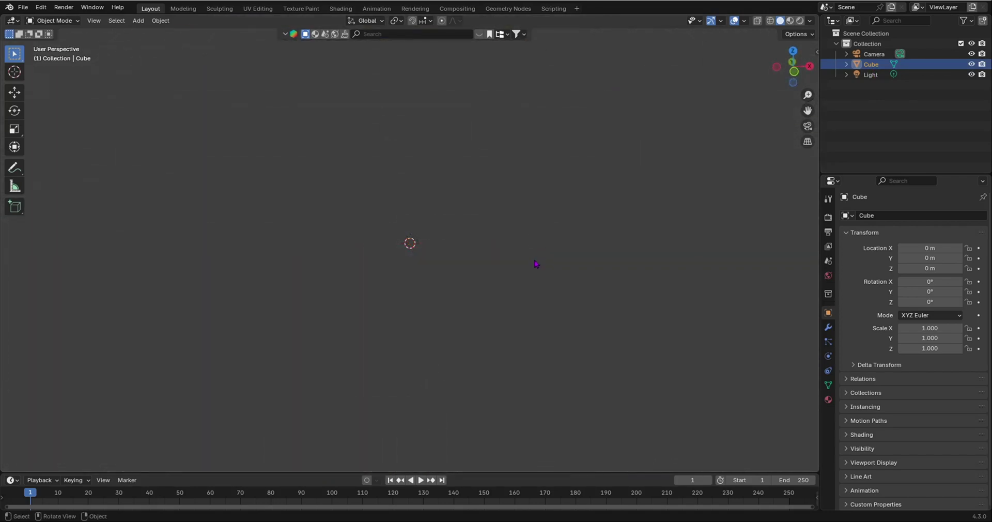
pyautogui.moveTo(540, 272); pyautogui.dragTo(553, 316, button='middle')
pyautogui.moveTo(475, 287); pyautogui.dragTo(676, 251, button='middle')
# Step: Select the camera through the Outliner and frame the view on it
pyautogui.click(874, 54)
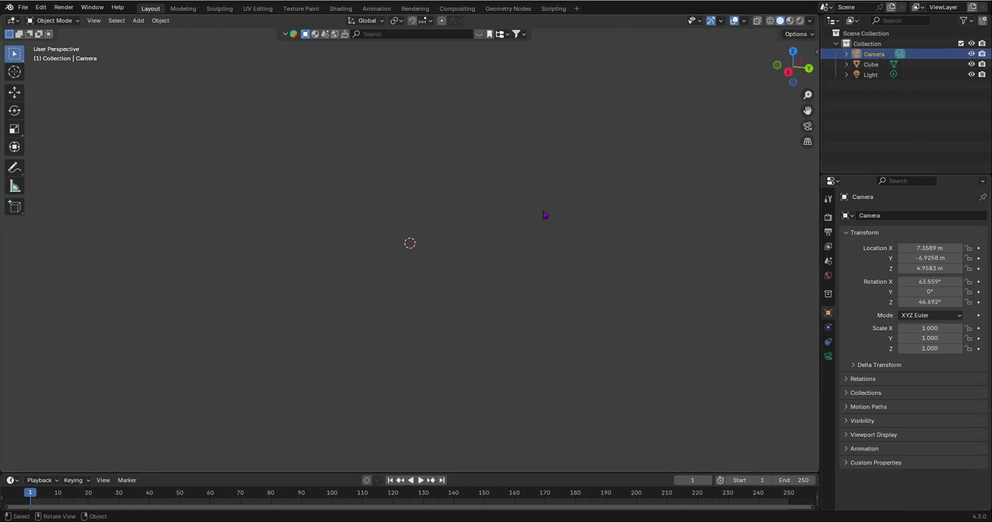
pyautogui.press('KP_Decimal')
pyautogui.moveTo(491, 266); pyautogui.dragTo(514, 261, button='middle')
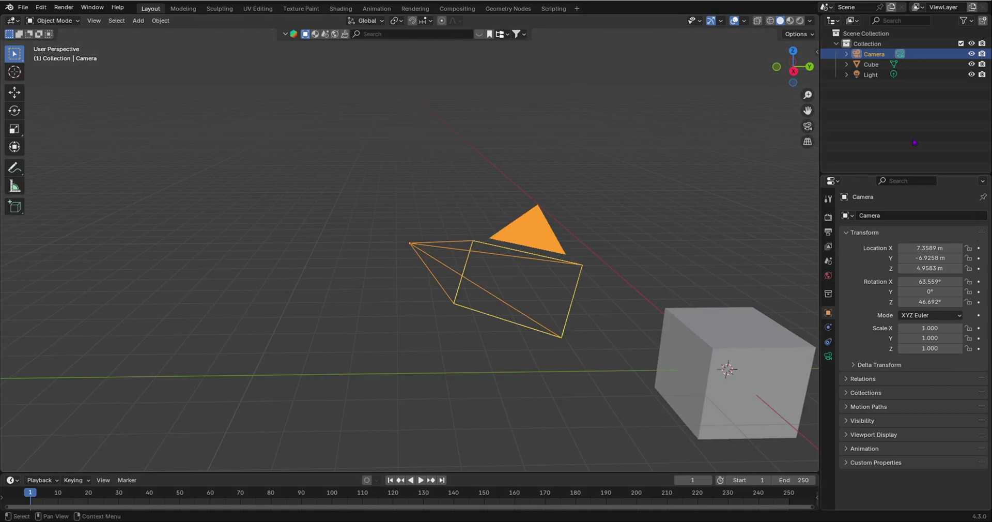
# Step: Rename the camera object to Camera_1 in the Outliner
pyautogui.rightClick(877, 56)
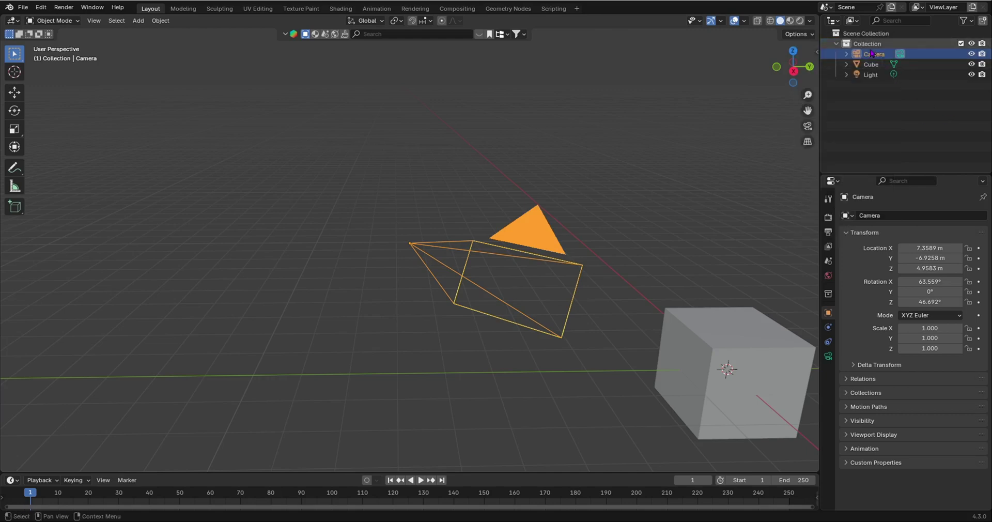
pyautogui.press('F2')
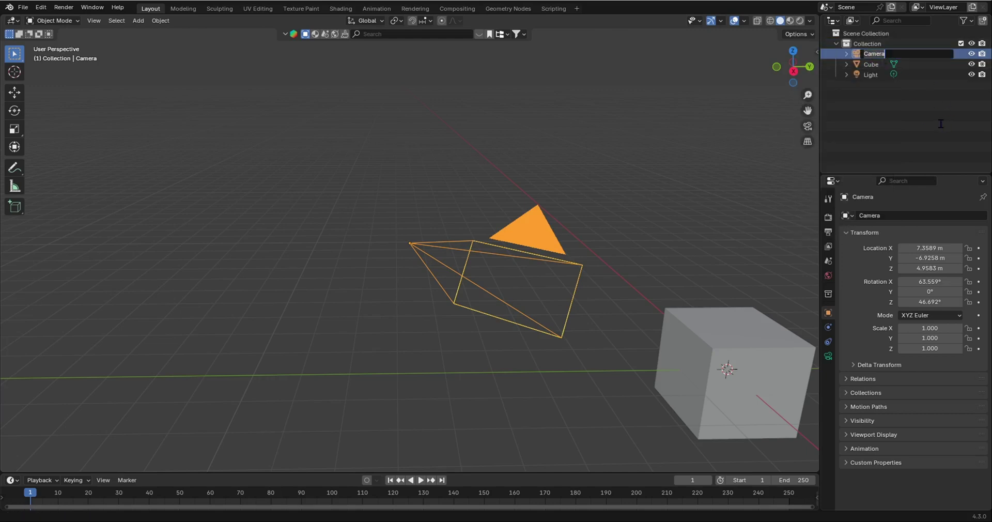
pyautogui.write('Camer')
pyautogui.press('Return')
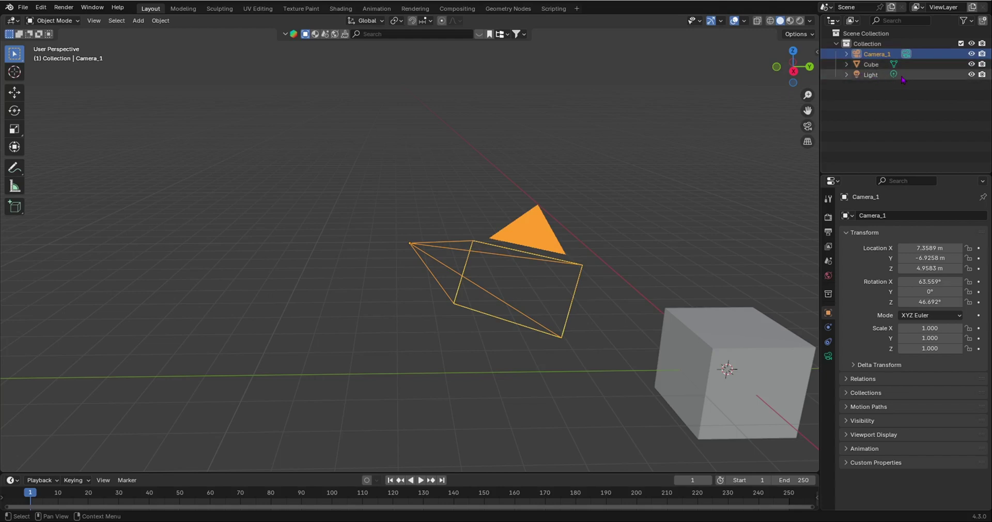
pyautogui.moveTo(379, 181); pyautogui.dragTo(465, 212, button='middle')
pyautogui.scroll(-2, 488, 187)
pyautogui.scroll(-2, 486, 209)
pyautogui.scroll(4, 523, 244)
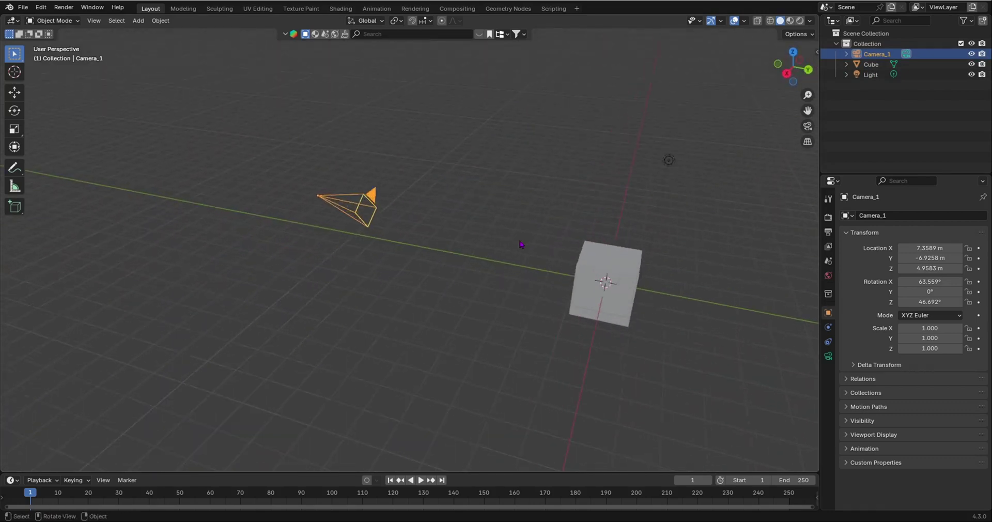
pyautogui.moveTo(559, 241); pyautogui.dragTo(560, 241, button='middle')
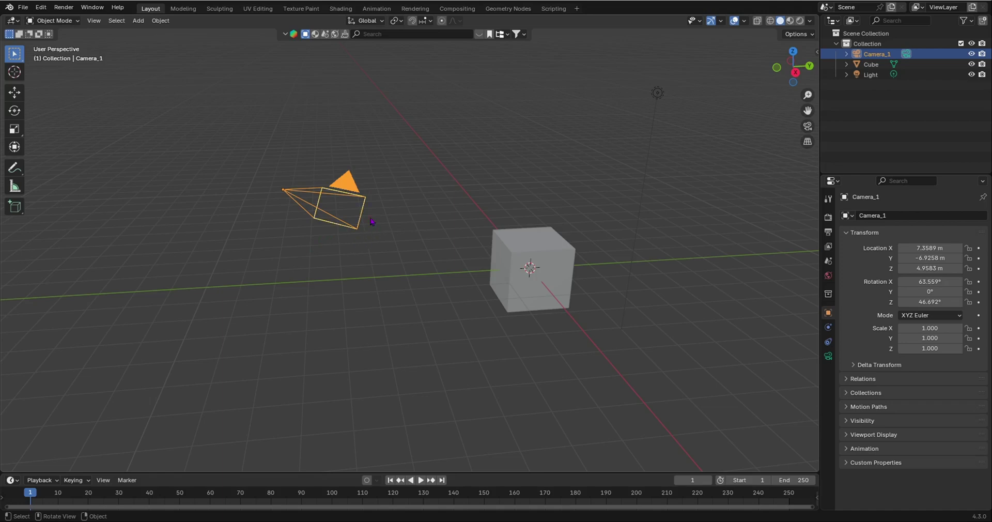
# Step: Open the Interface section of the Preferences and move its window to the middle of the workspace
pyautogui.click(42, 7)
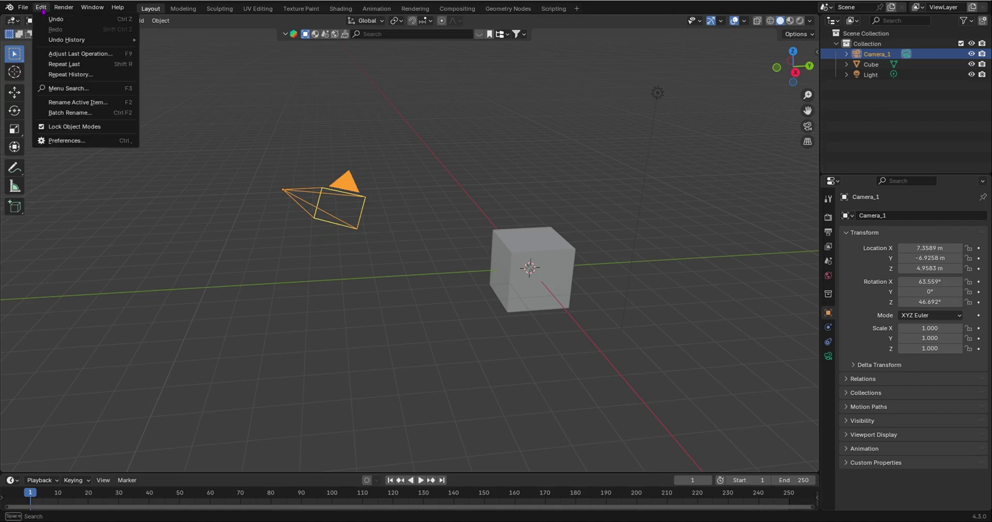
pyautogui.click(80, 142)
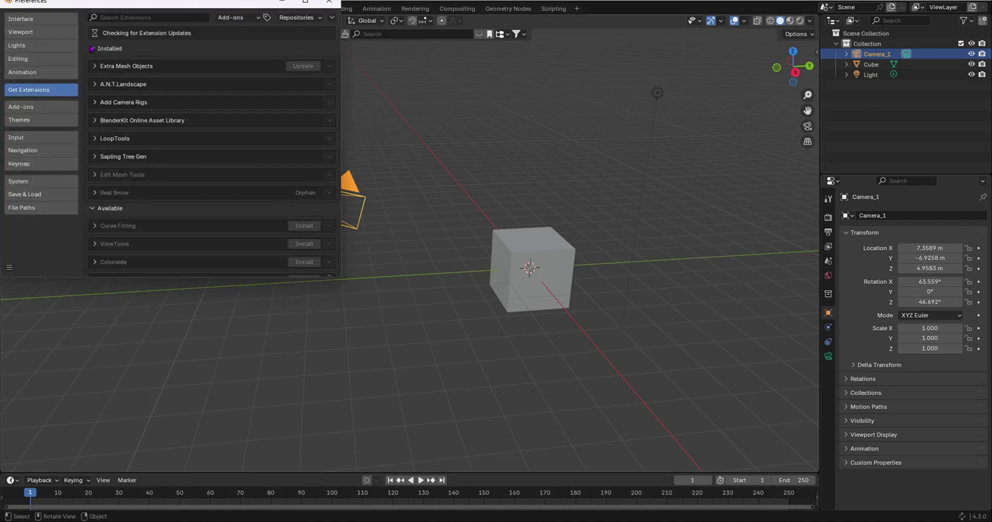
pyautogui.click(48, 21)
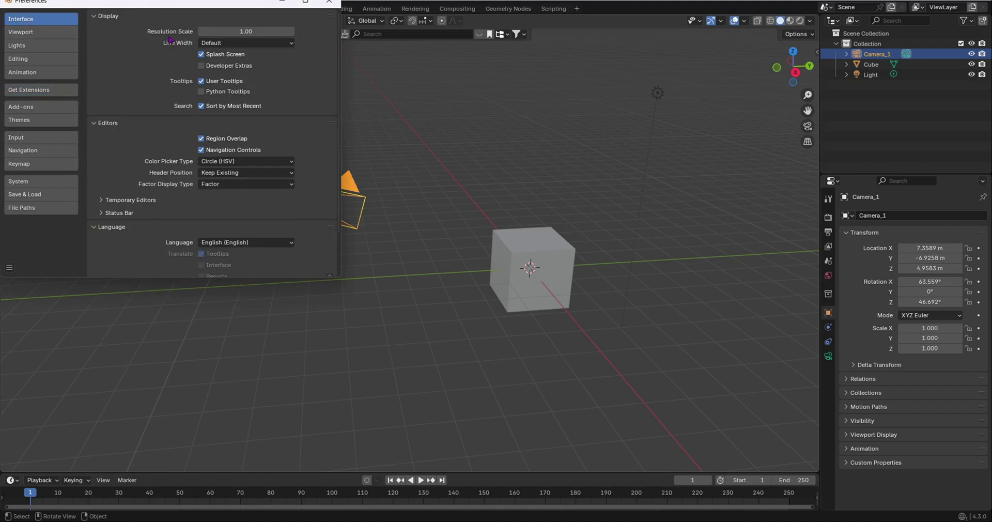
pyautogui.moveTo(201, 7); pyautogui.dragTo(600, 137)
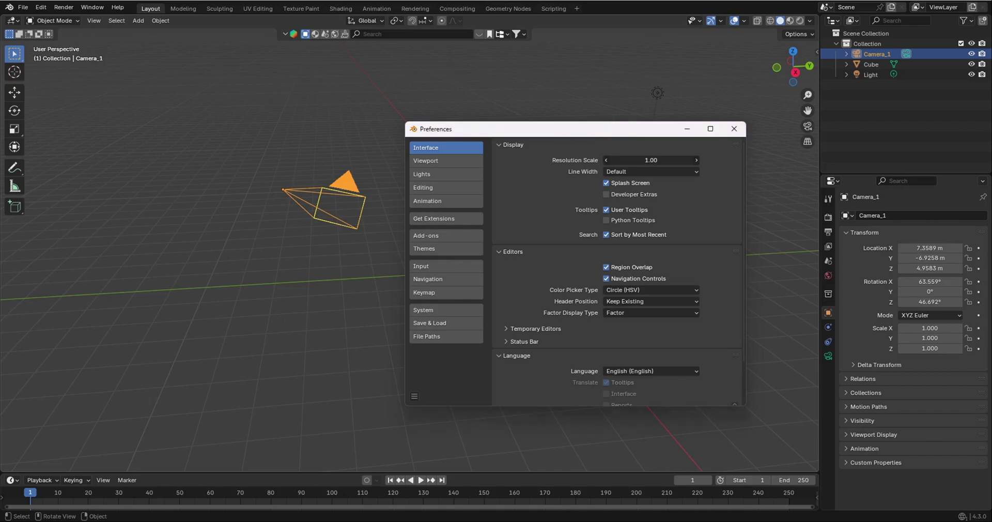
# Step: Try an interface resolution scale of about 0.97 and reset it to 1
pyautogui.moveTo(651, 160); pyautogui.dragTo(669, 149)
pyautogui.click(641, 158)
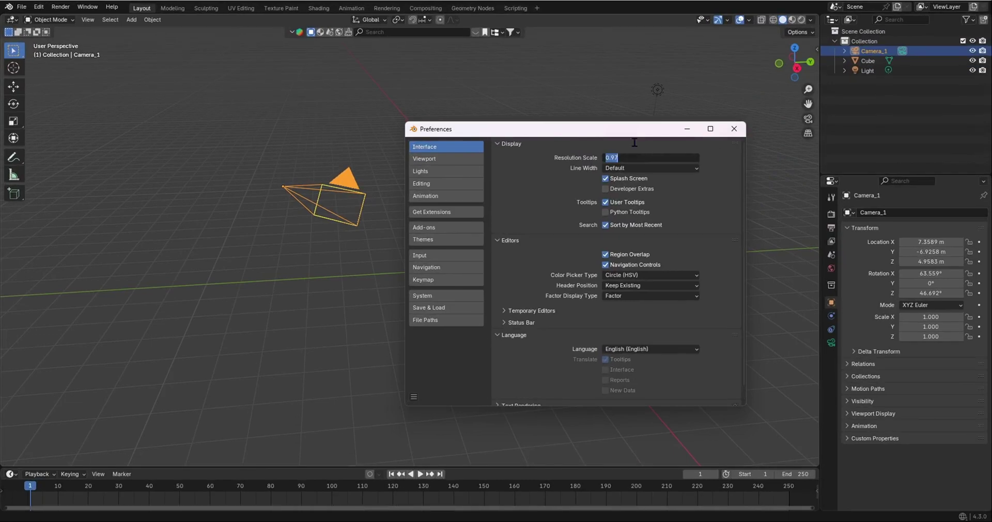
pyautogui.write('1')
pyautogui.press('Return')
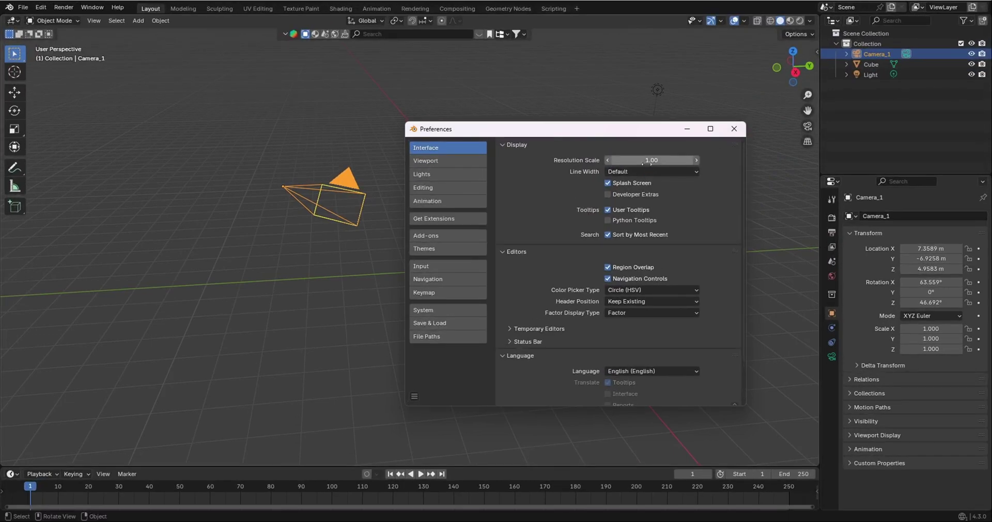
# Step: Enlarge the interface by setting the resolution scale to 1.25
pyautogui.click(651, 160)
pyautogui.write('1')
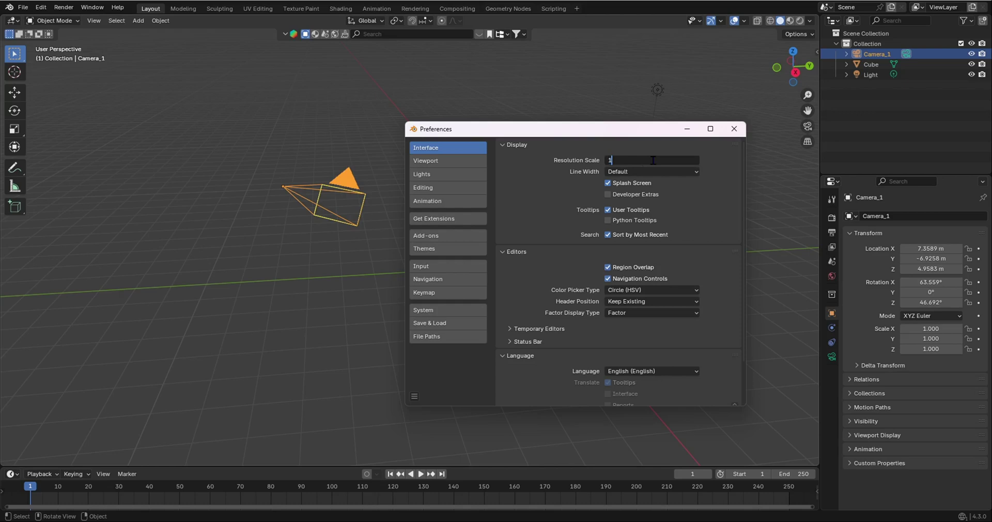
pyautogui.write('.25')
pyautogui.press('Return')
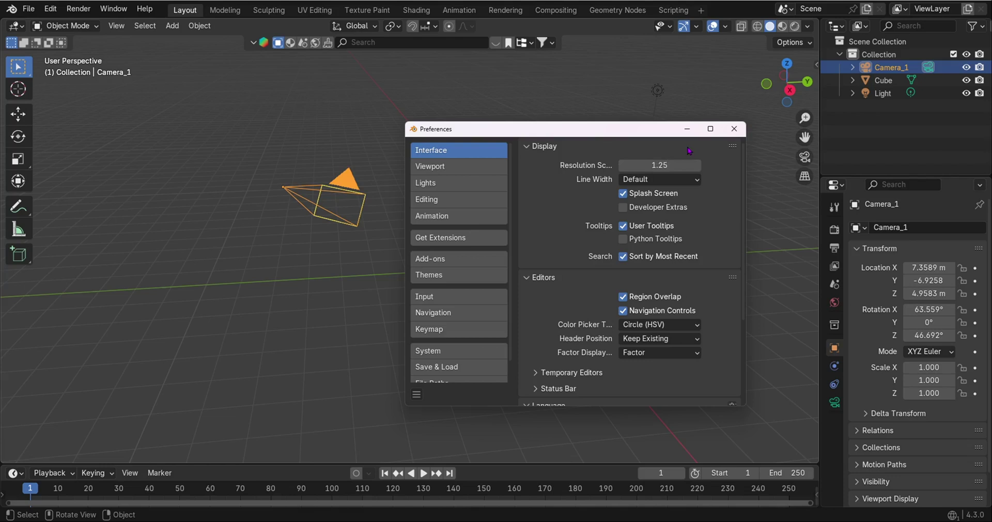
pyautogui.click(418, 395)
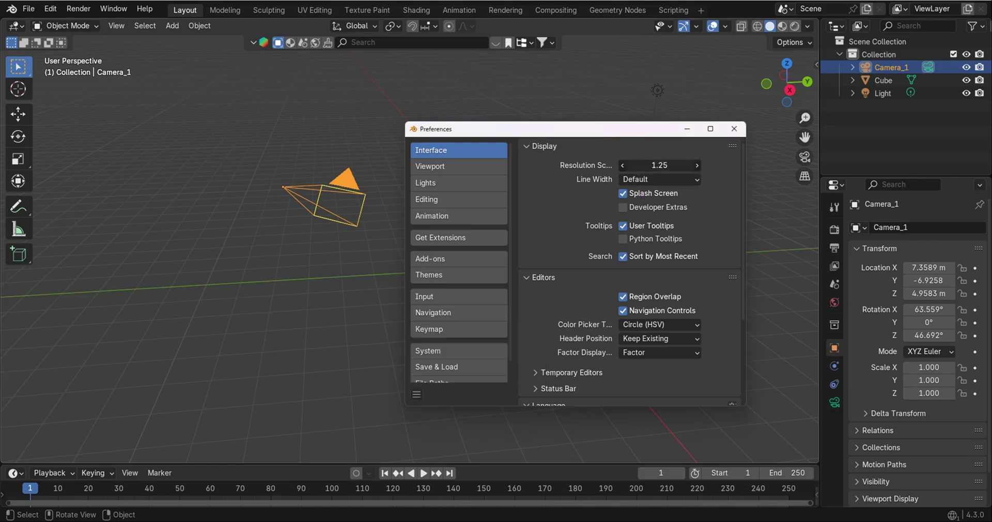
# Step: Set the interface resolution scale to 1.2 and close the Preferences after viewing their save options
pyautogui.click(662, 165)
pyautogui.write('1.2')
pyautogui.press('Return')
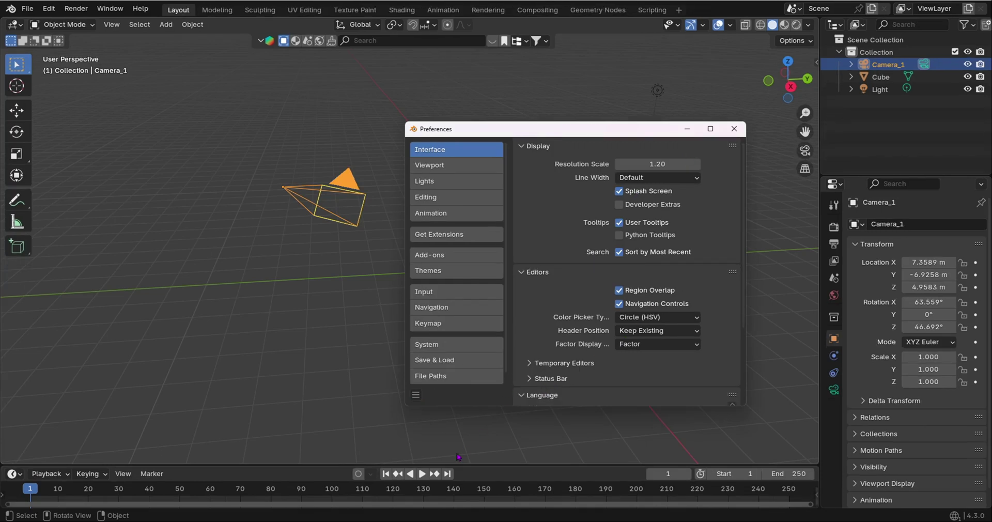
pyautogui.click(416, 395)
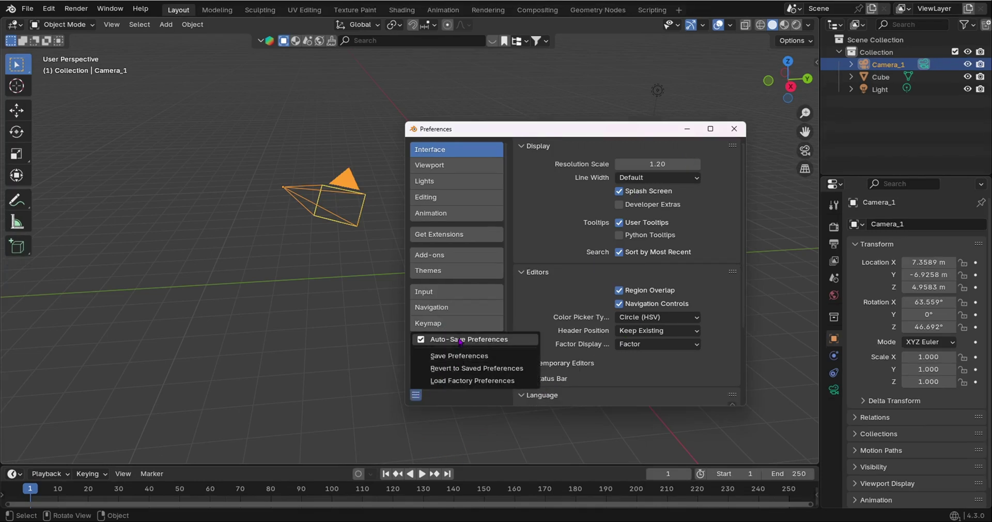
pyautogui.click(734, 128)
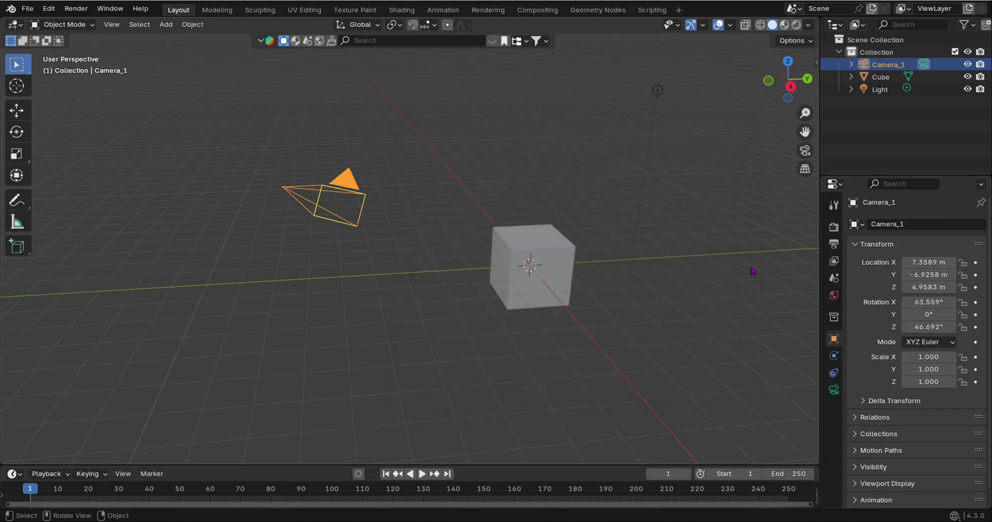
pyautogui.moveTo(558, 276); pyautogui.dragTo(571, 315, button='middle')
pyautogui.scroll(2, 594, 308)
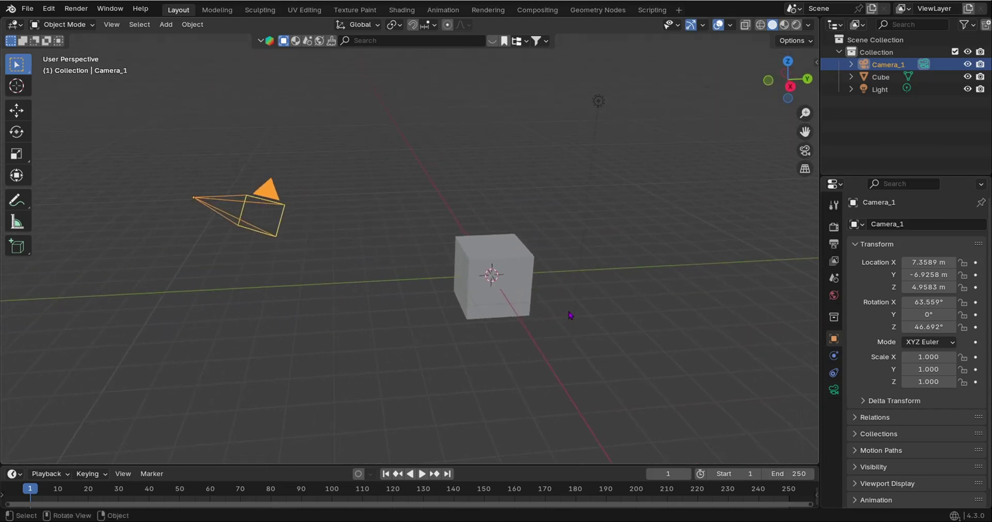